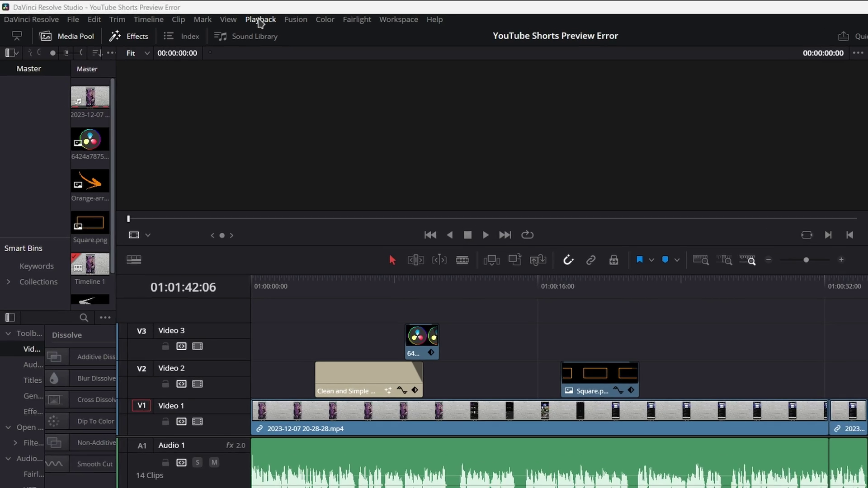
# Step: Keep Proxy Handling on Prefer Proxies and set Timeline Proxy Resolution to Quarter
pyautogui.click(298, 22)
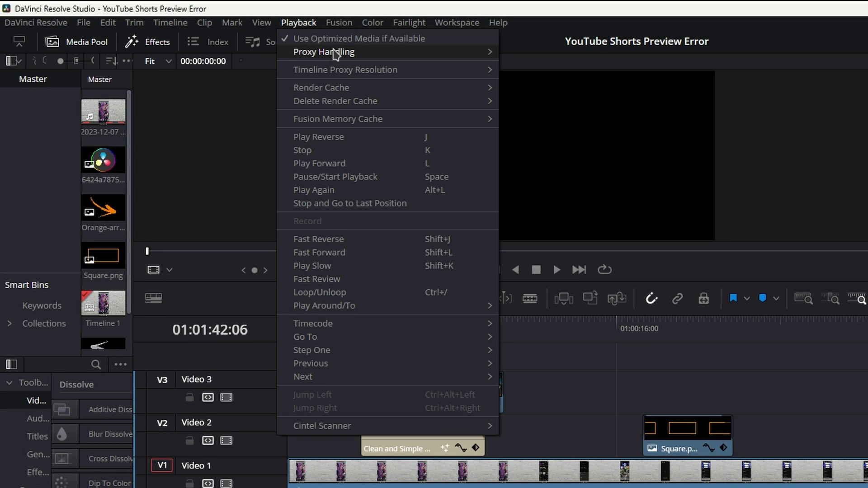
pyautogui.moveTo(335, 52)
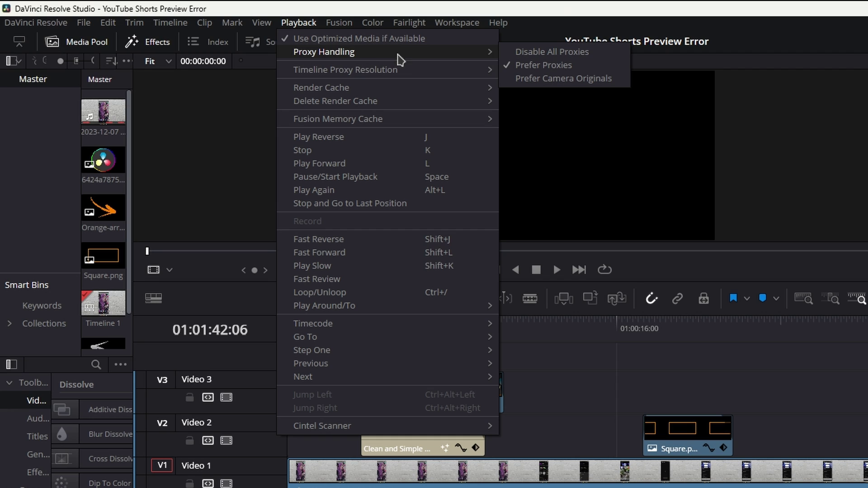
pyautogui.moveTo(470, 69)
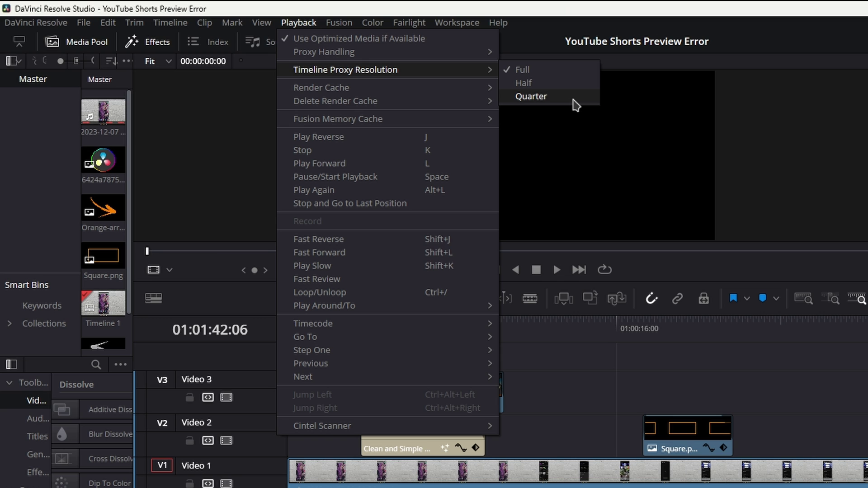
pyautogui.click(591, 22)
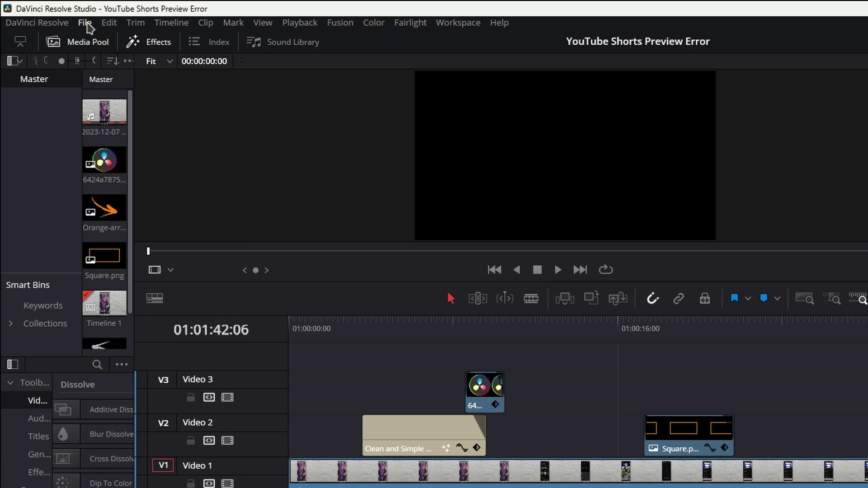
# Step: In Project Settings, set the timeline resolution to 1280 x 720 HD 720P and save
pyautogui.click(86, 23)
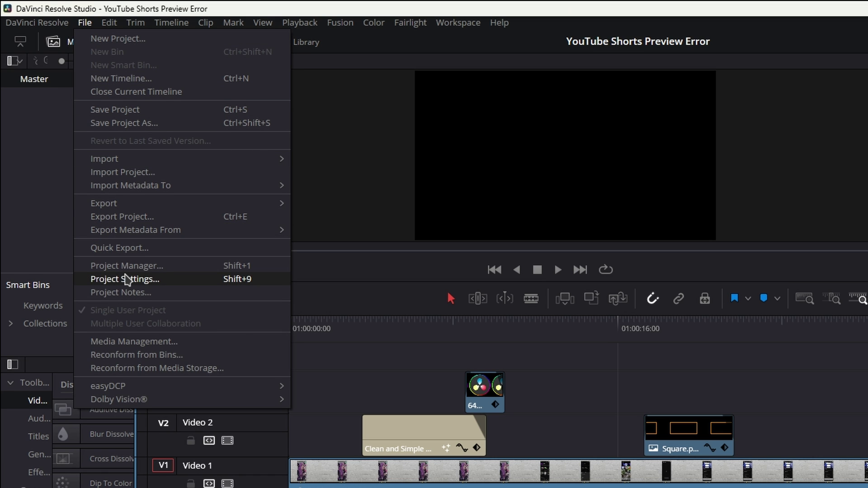
pyautogui.click(128, 279)
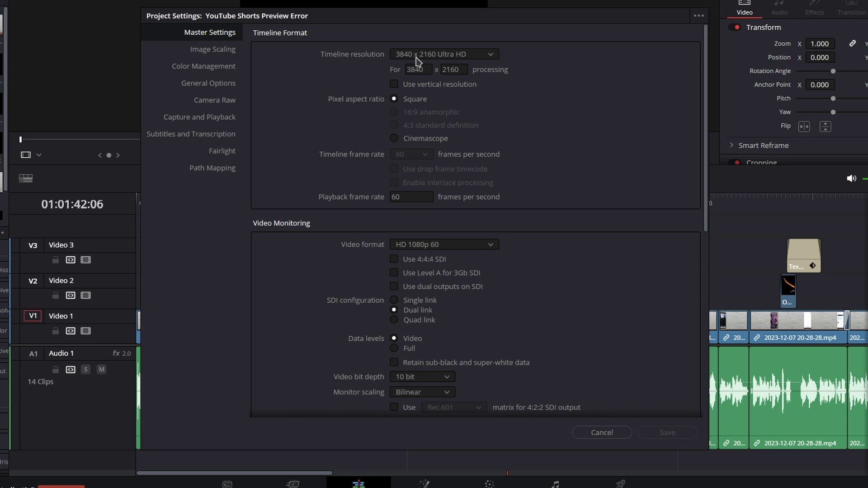
pyautogui.click(491, 56)
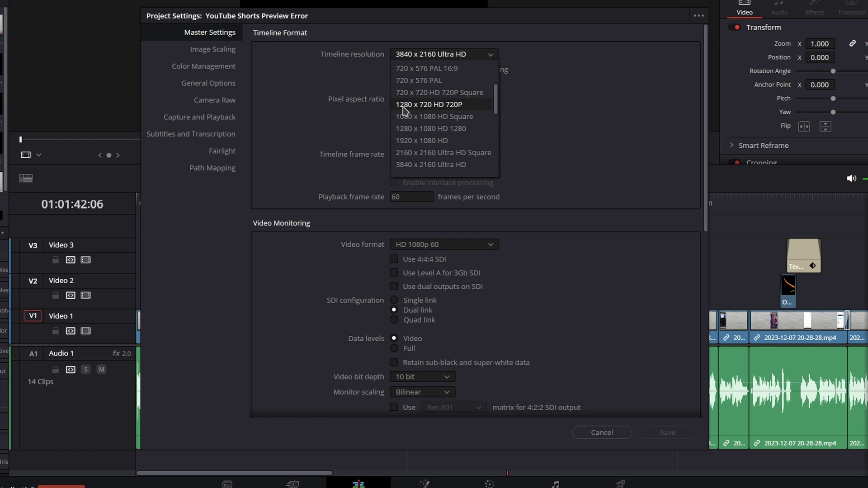
pyautogui.click(427, 106)
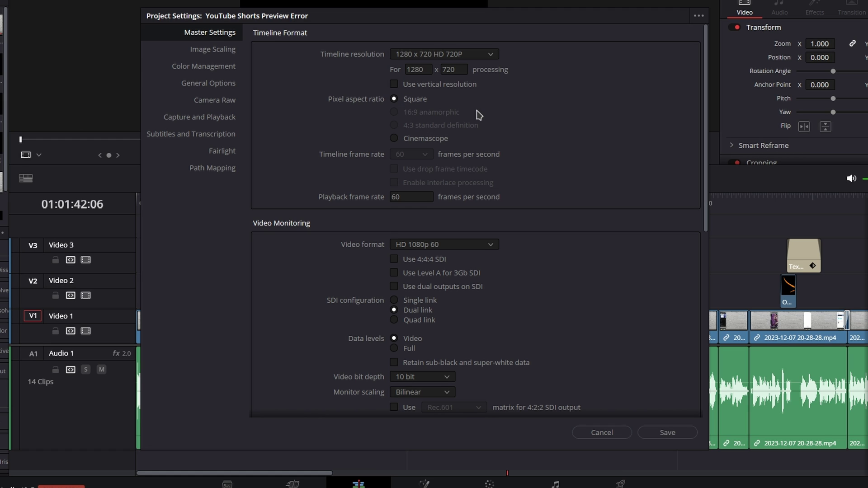
pyautogui.click(660, 433)
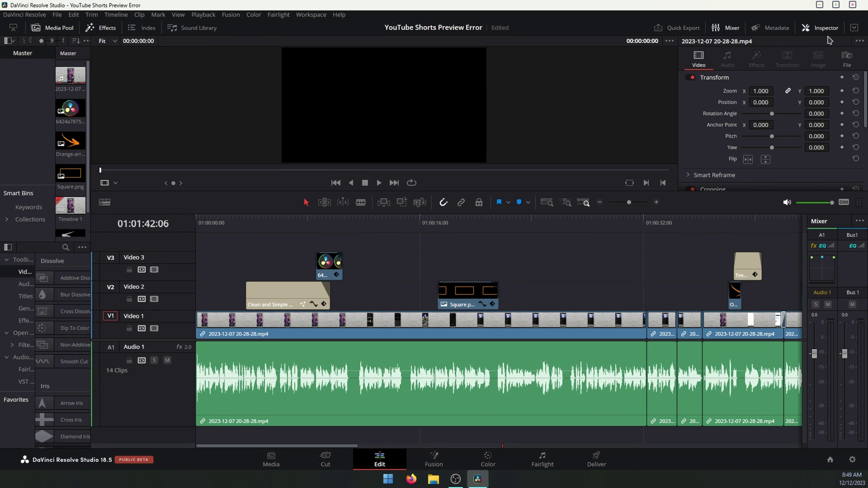
# Step: Minimize DaVinci Resolve and launch Windows Settings from the Start menu
pyautogui.click(819, 5)
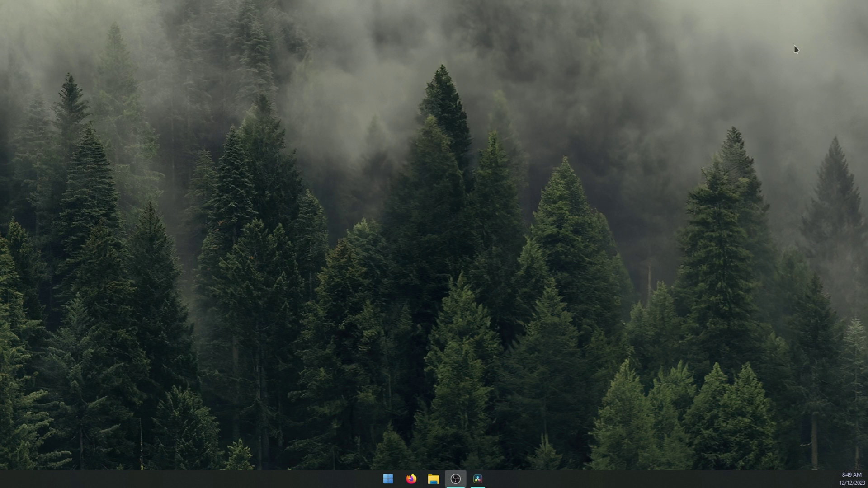
pyautogui.click(391, 482)
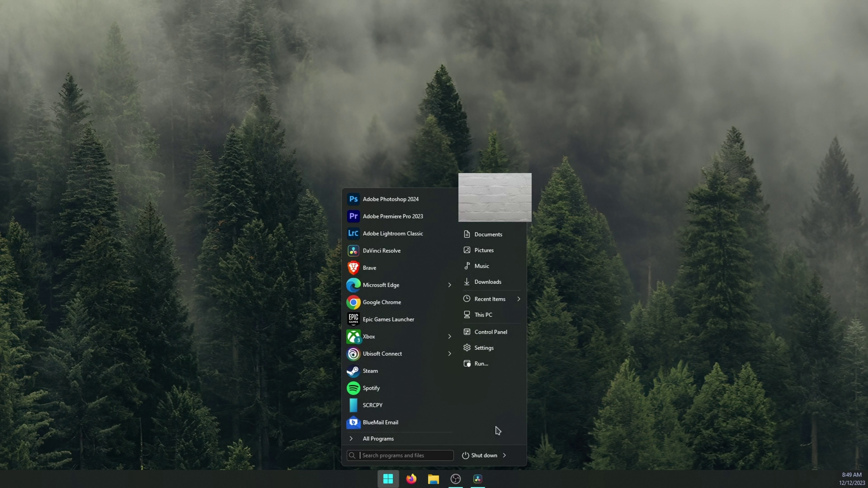
pyautogui.click(490, 350)
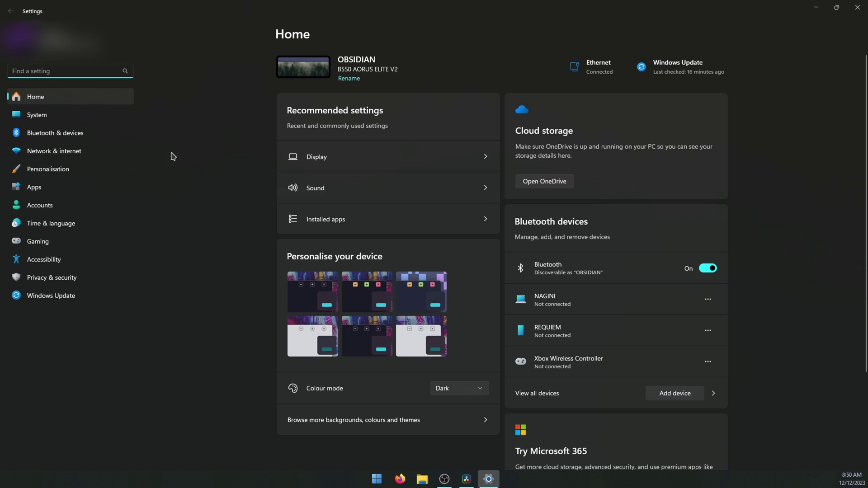
# Step: Go to System > Display > Graphics and review the per-app graphics list
pyautogui.click(70, 114)
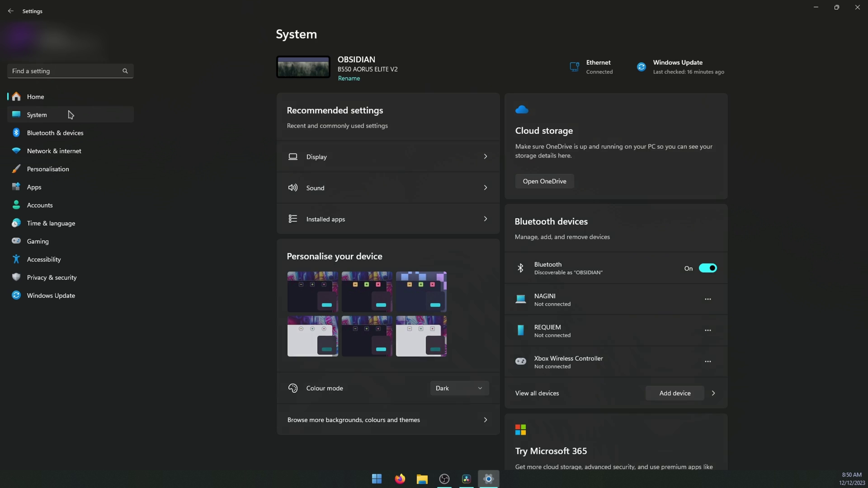
pyautogui.click(369, 103)
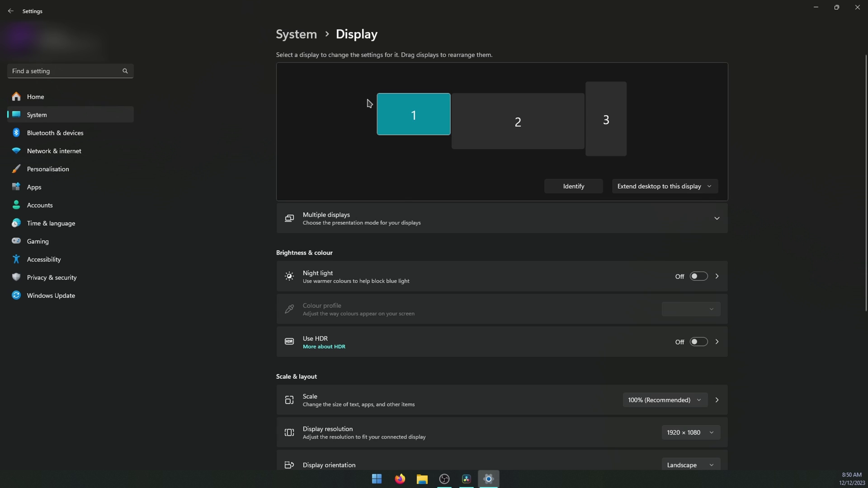
pyautogui.scroll(-2, 449, 405)
pyautogui.scroll(-4, 450, 404)
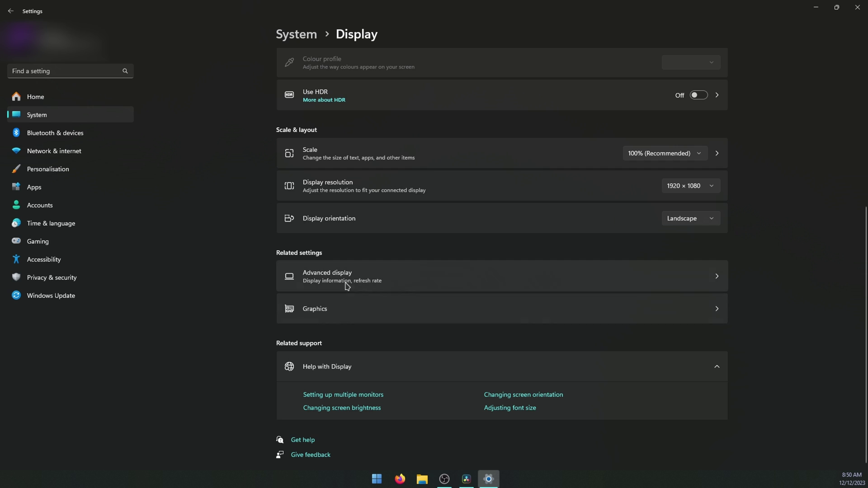
pyautogui.click(365, 310)
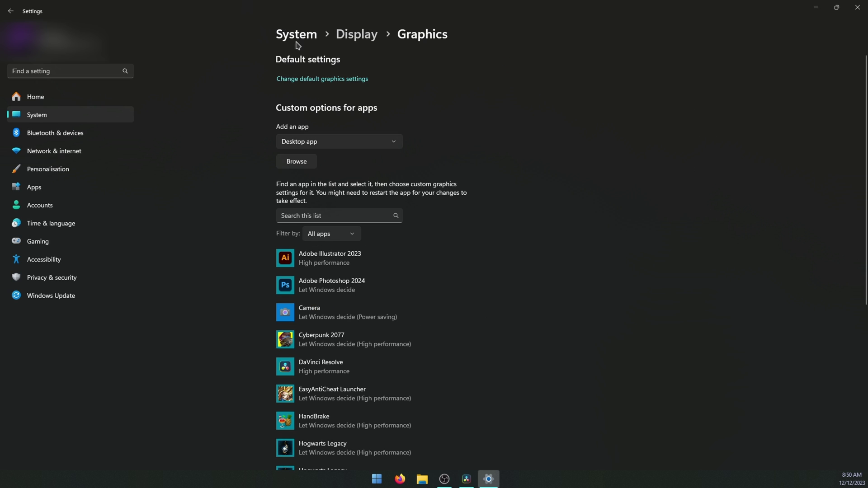
pyautogui.scroll(-4, 467, 316)
pyautogui.scroll(1, 401, 153)
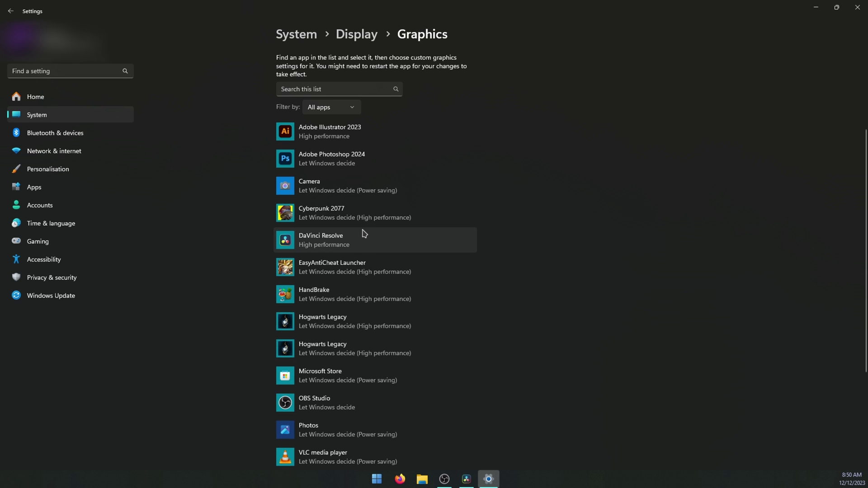
# Step: Set DaVinci Resolve's graphics preference to High performance and save it
pyautogui.click(409, 240)
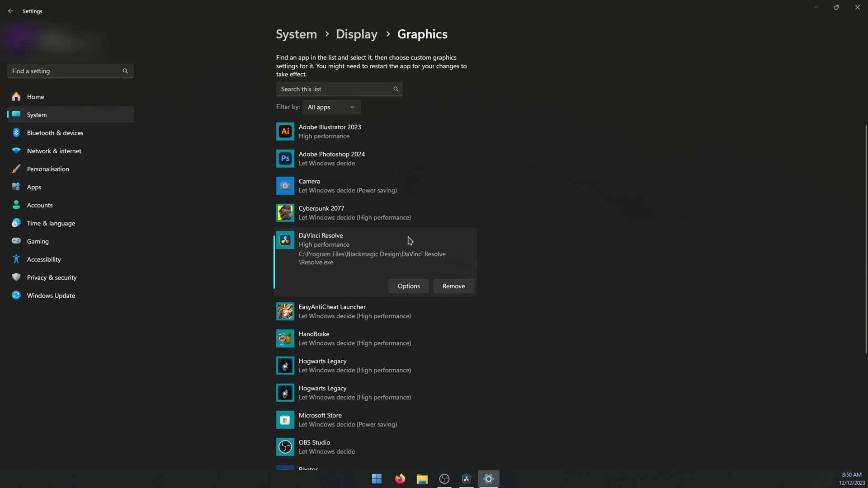
pyautogui.click(403, 290)
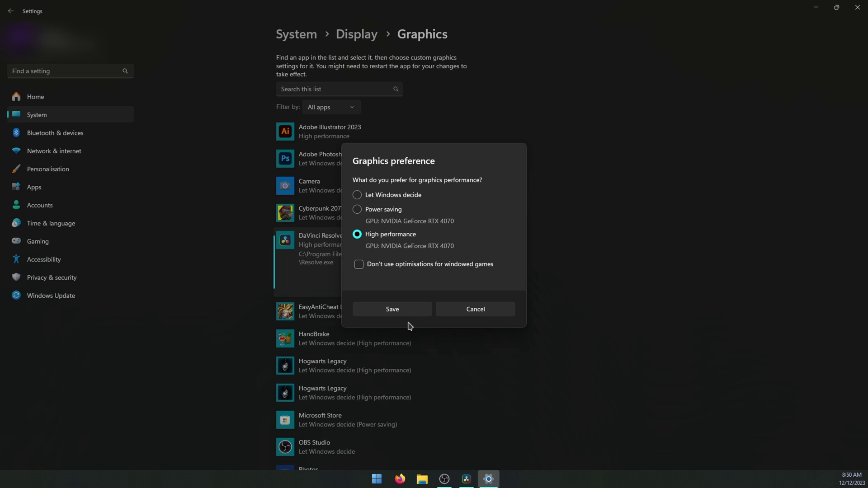
pyautogui.click(397, 310)
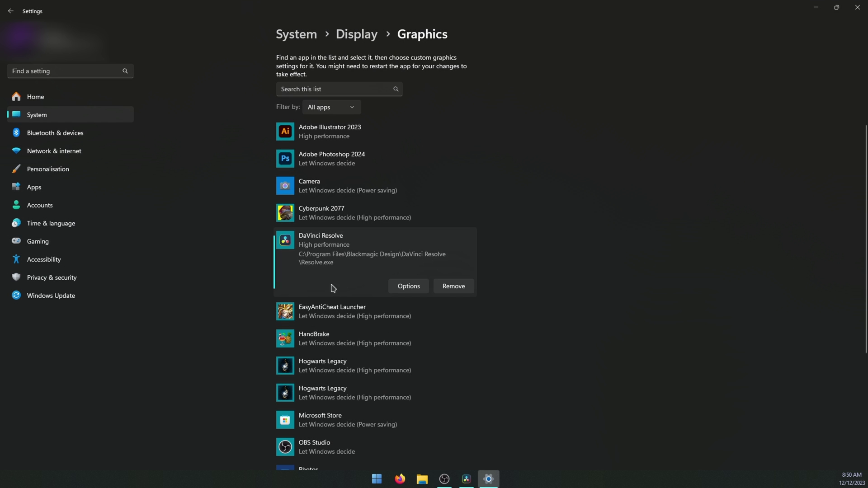
pyautogui.scroll(-3, 428, 149)
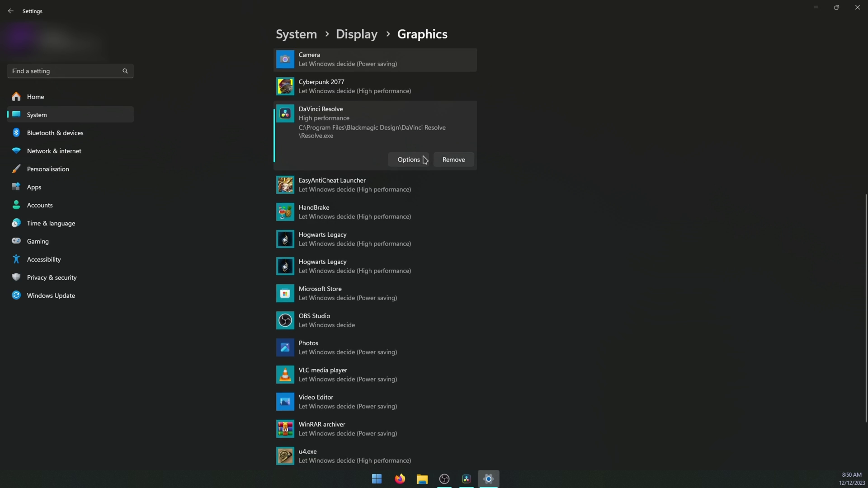
pyautogui.scroll(5, 362, 135)
# Step: Browse to C:\Program Files\Blackmagic Design\DaVinci Resolve and pick Resolve.exe to add
pyautogui.click(291, 103)
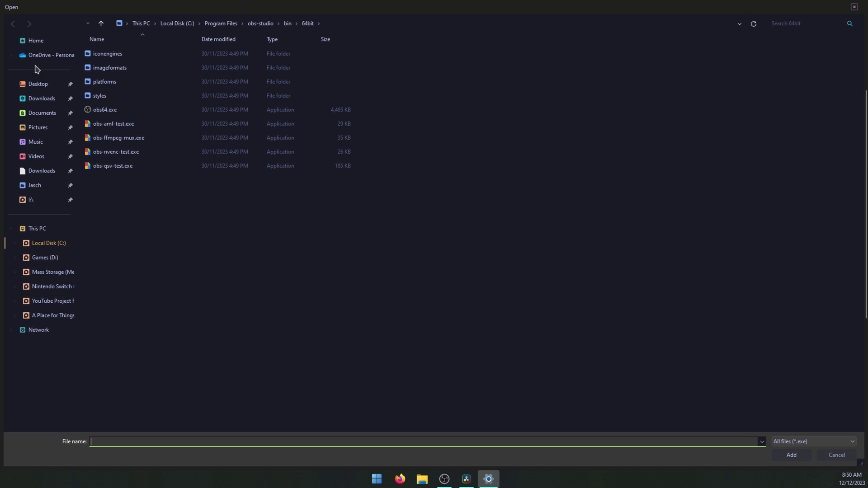
pyautogui.click(46, 228)
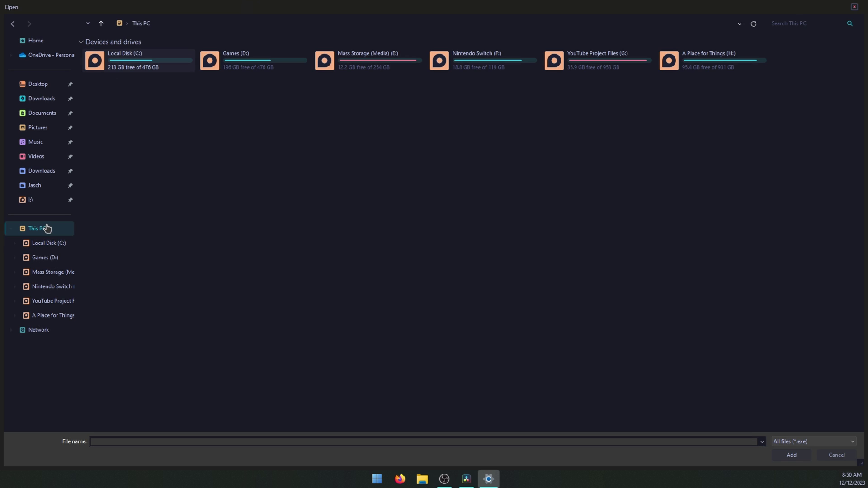
pyautogui.doubleClick(125, 56)
pyautogui.doubleClick(119, 169)
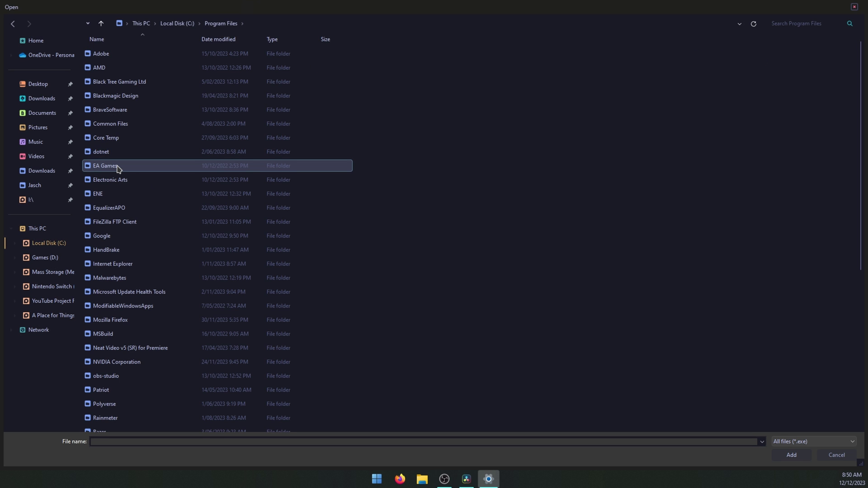
pyautogui.doubleClick(119, 99)
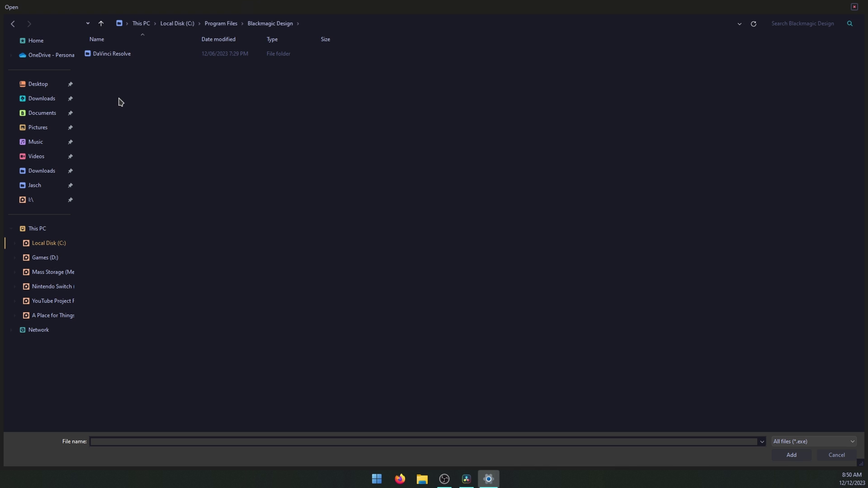
pyautogui.doubleClick(104, 59)
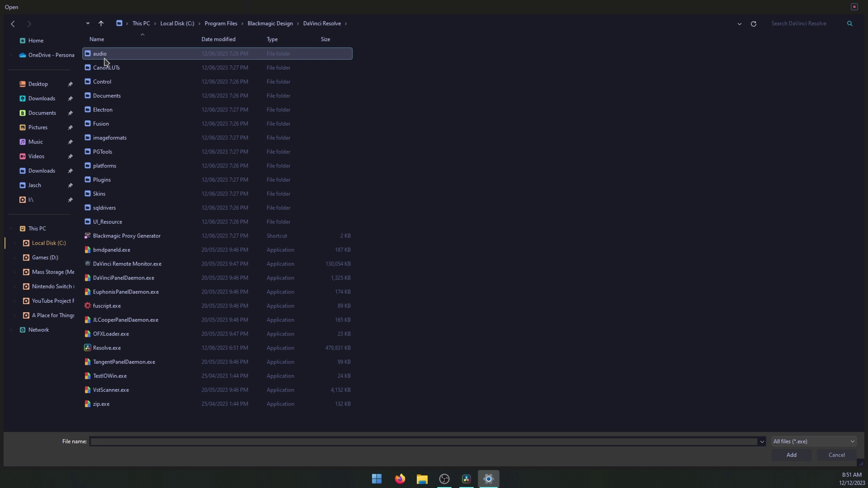
pyautogui.doubleClick(159, 348)
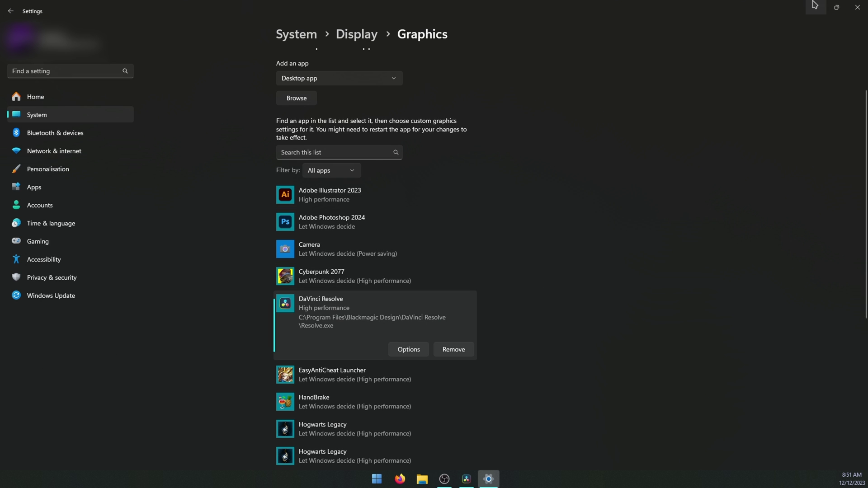
# Step: Close the Windows Settings window
pyautogui.click(858, 7)
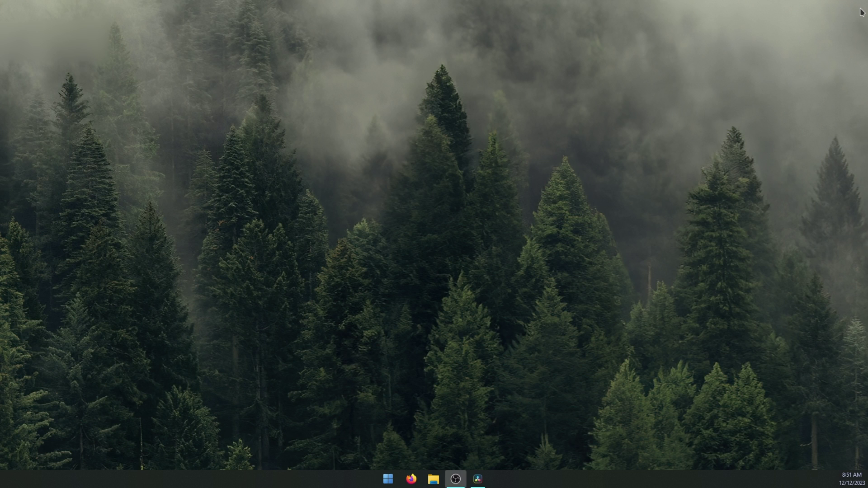